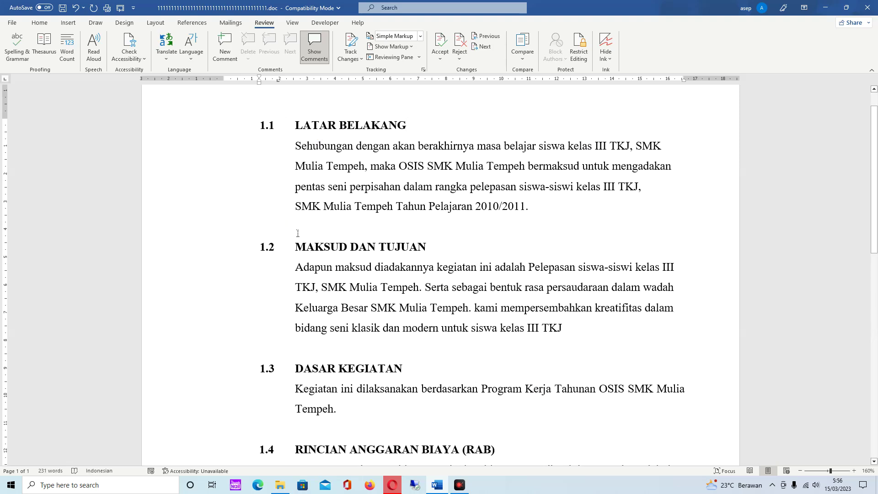
- Place the caret in the first paragraph and scroll through the proposal text
left_click(363, 147)
scroll(294, 209, "up", 1)
scroll(294, 209, "down", 1)
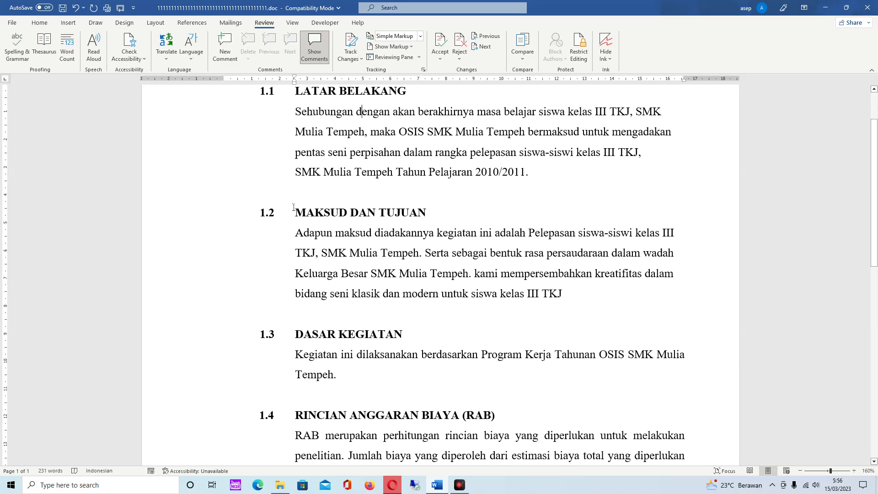
scroll(294, 208, "down", 4)
scroll(293, 208, "down", 3)
scroll(293, 206, "up", 4)
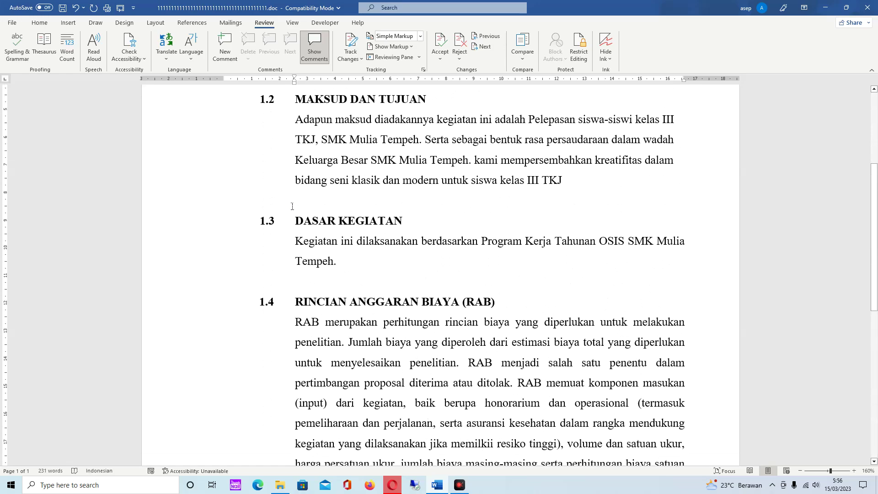
scroll(283, 210, "up", 4)
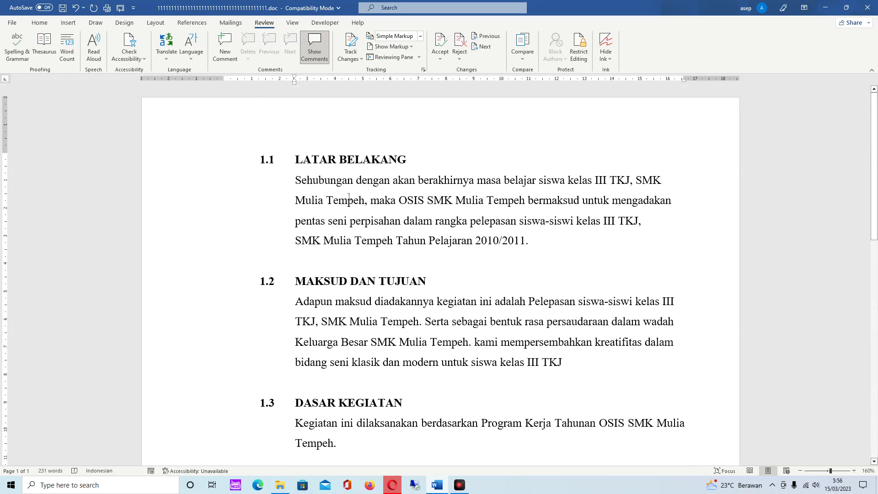
scroll(349, 196, "down", 3)
scroll(348, 197, "up", 2)
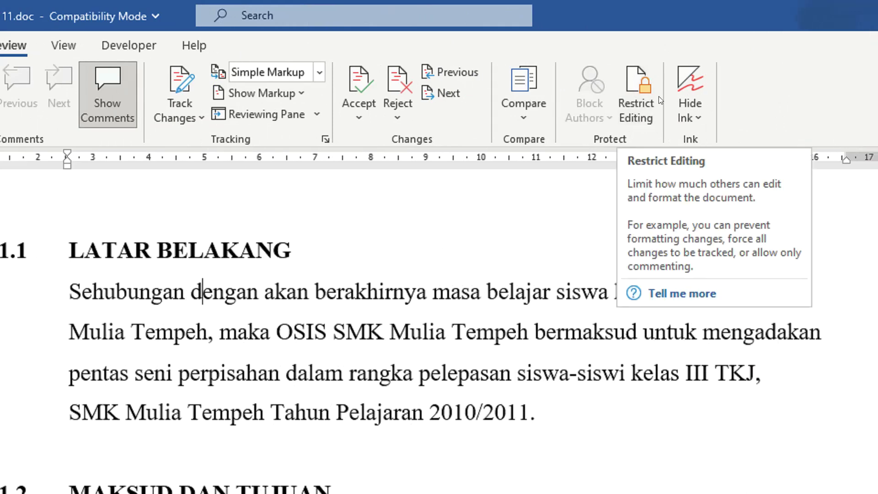
- Restrict editing to allow only 'Filling in forms', without enforcing it yet
left_click(635, 108)
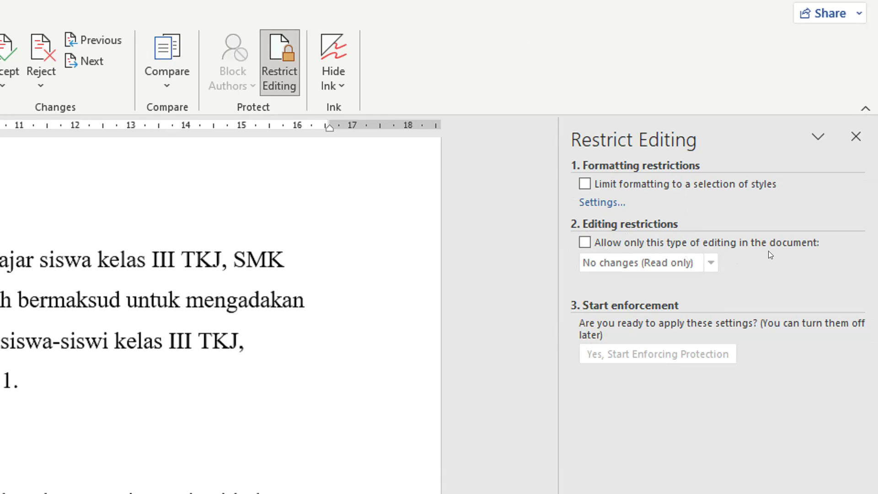
left_click(581, 243)
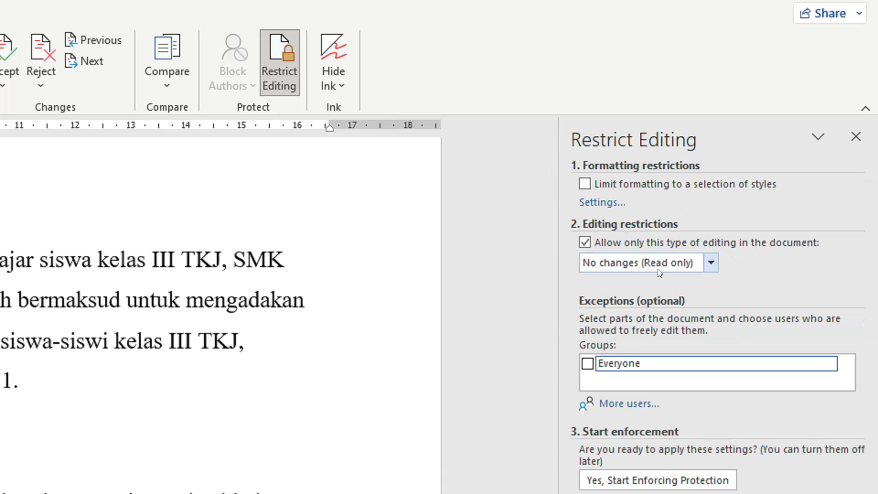
left_click(690, 268)
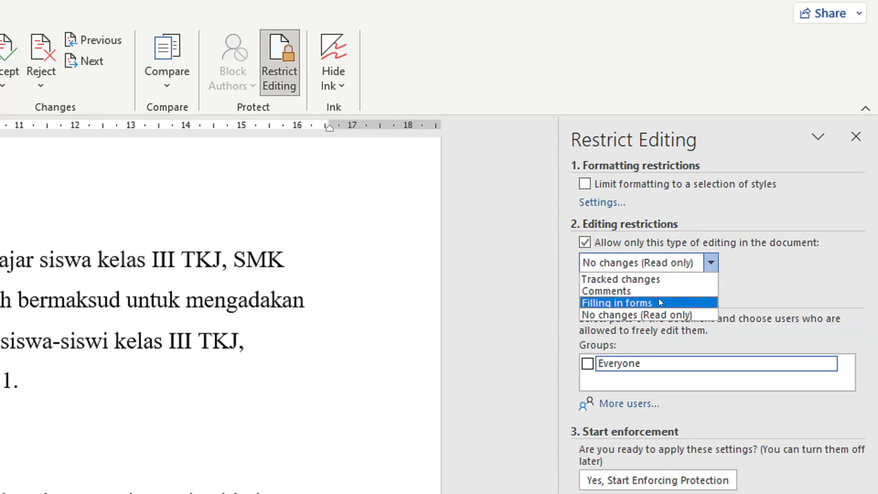
left_click(617, 303)
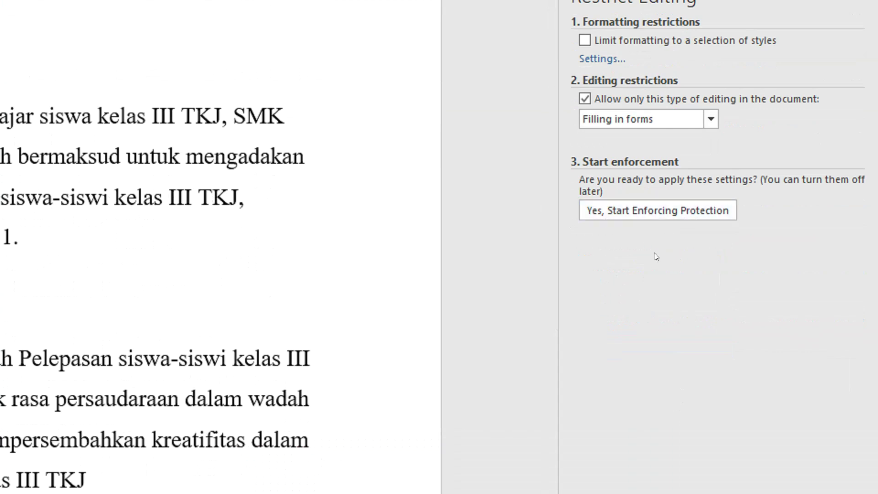
- Start enforcing protection, entering and confirming a document password
left_click(645, 213)
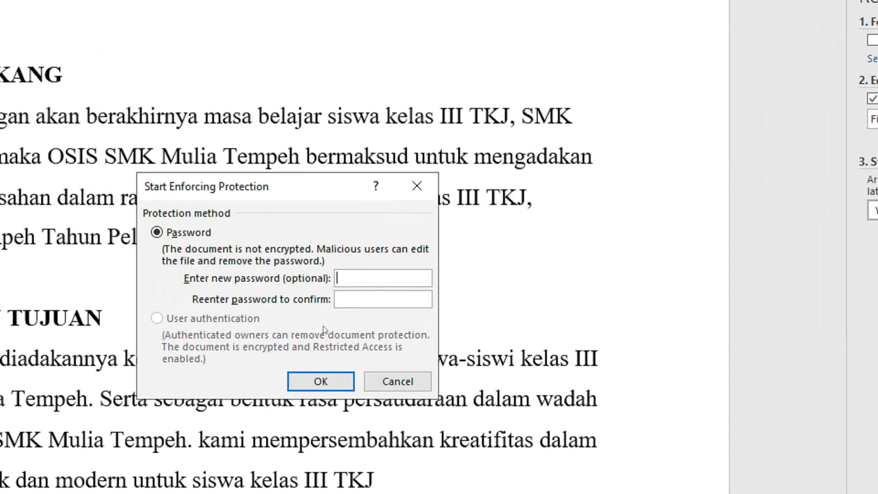
left_click(356, 281)
left_click(346, 301)
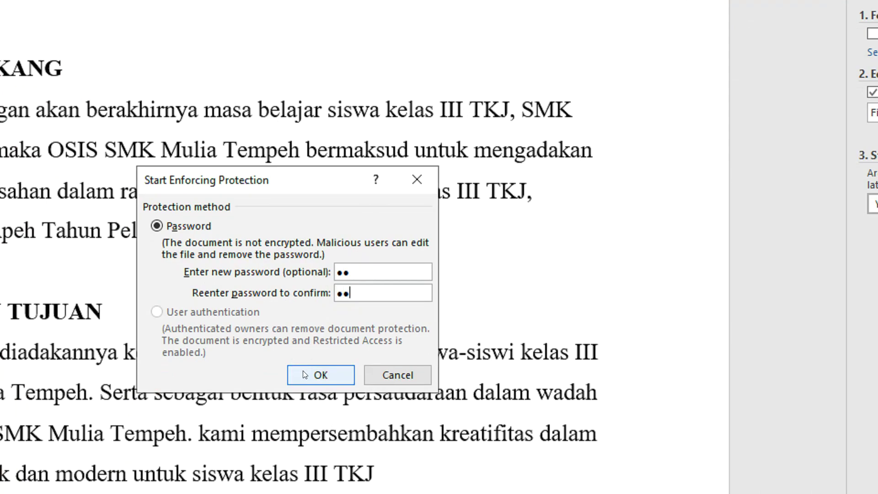
left_click(303, 376)
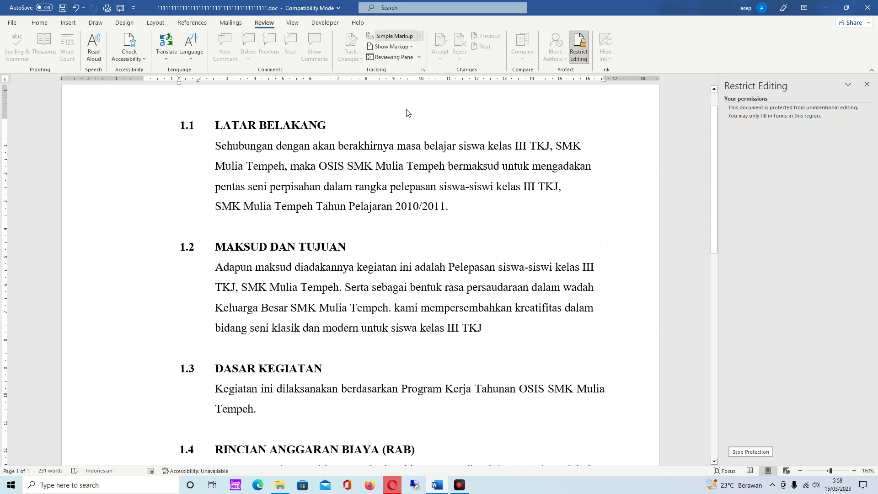
- Try editing and copying the text to confirm Copy and editing are unavailable
left_click(383, 146)
left_click(382, 146)
right_click(366, 145)
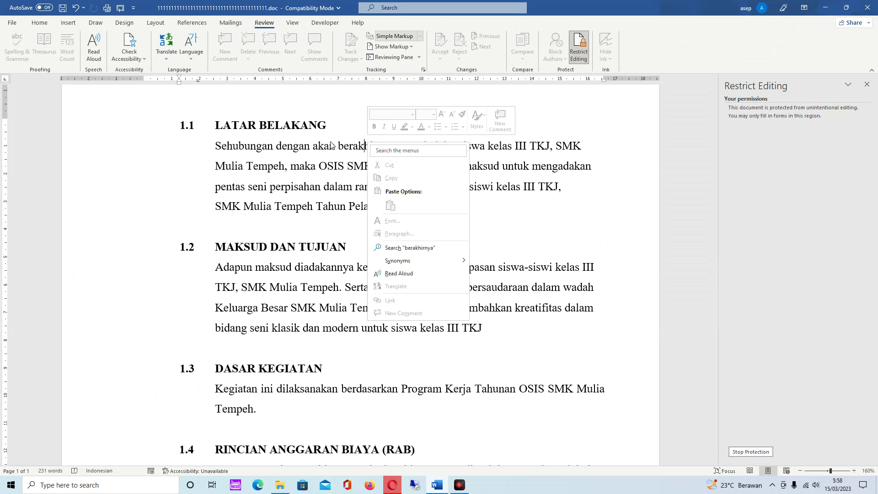
left_click(391, 181)
right_click(273, 142)
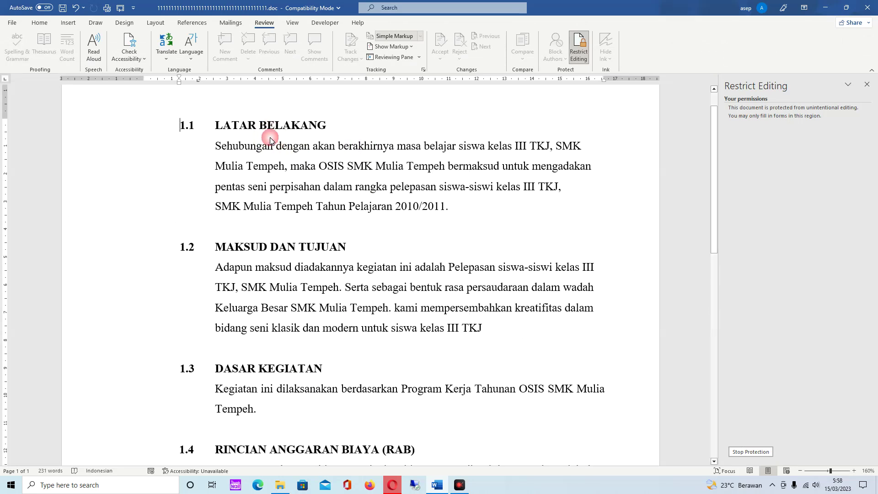
left_click(474, 158)
left_click(401, 160)
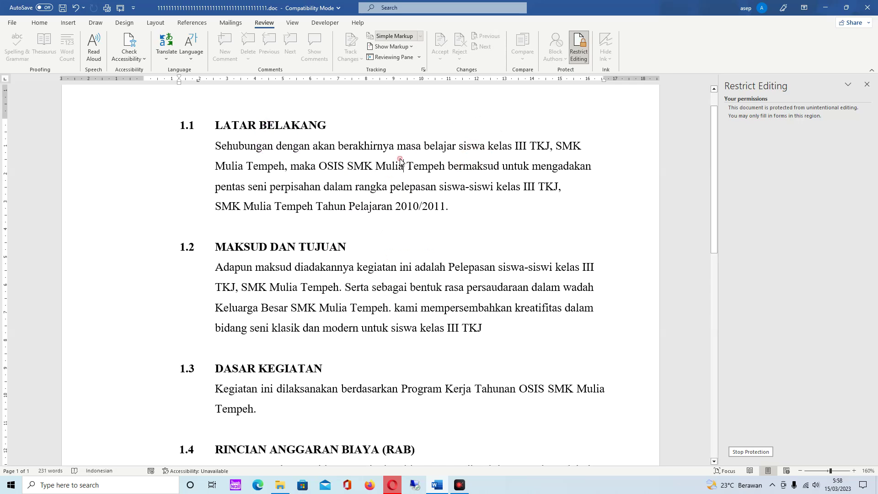
- Close the Restrict Editing pane and verify the text still cannot be edited
left_click(867, 84)
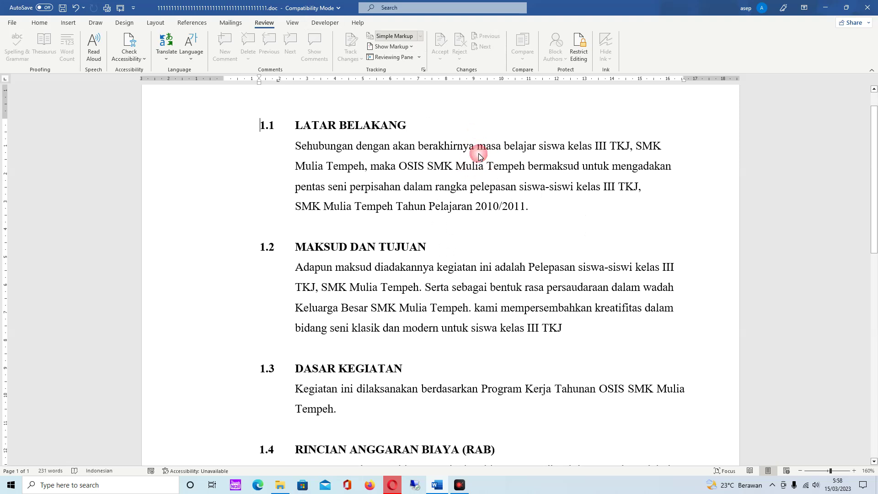
left_click(412, 146)
left_click(390, 182)
right_click(411, 188)
left_click(546, 169)
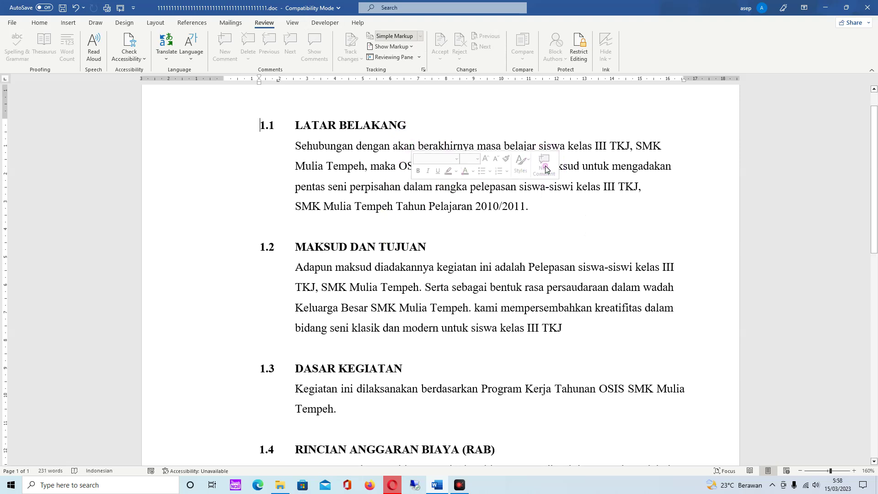
left_click(407, 149)
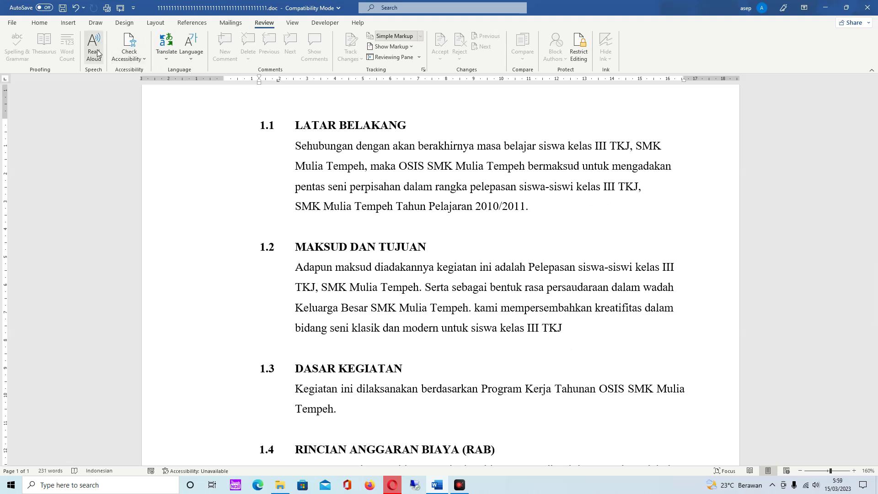
- Reopen the Restrict Editing pane from the Review tab, after a brief visit to Home
left_click(39, 22)
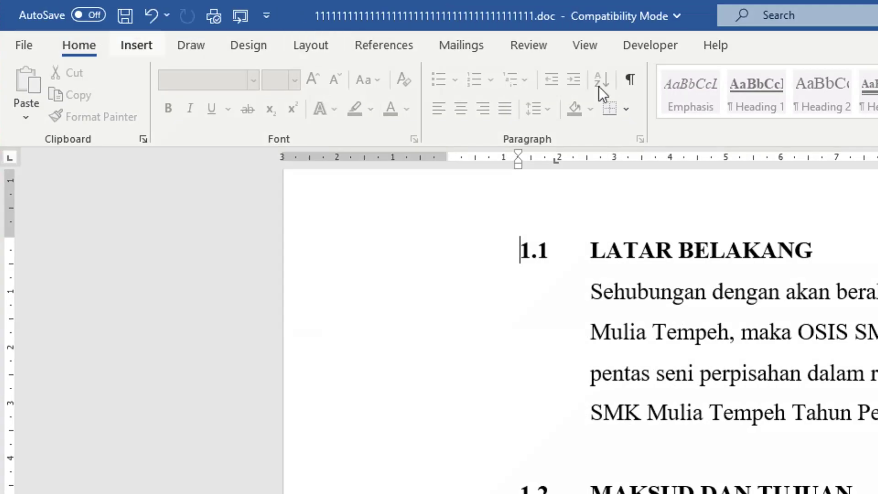
left_click(265, 22)
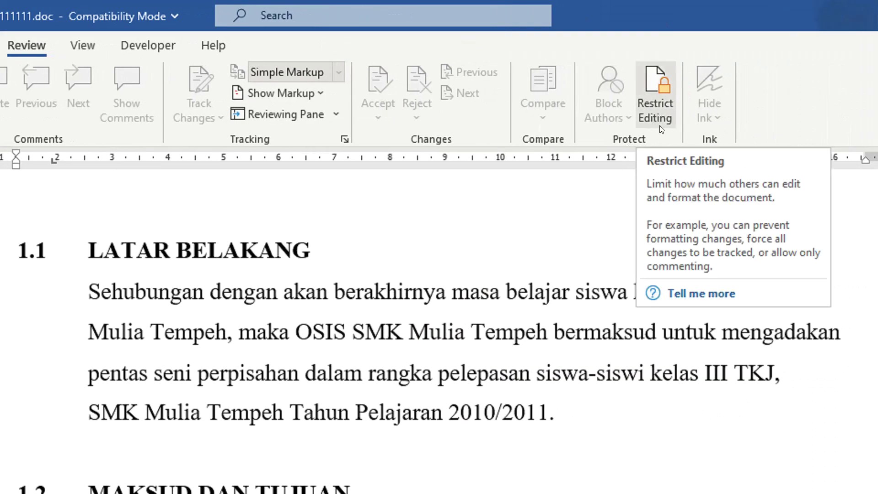
left_click(649, 109)
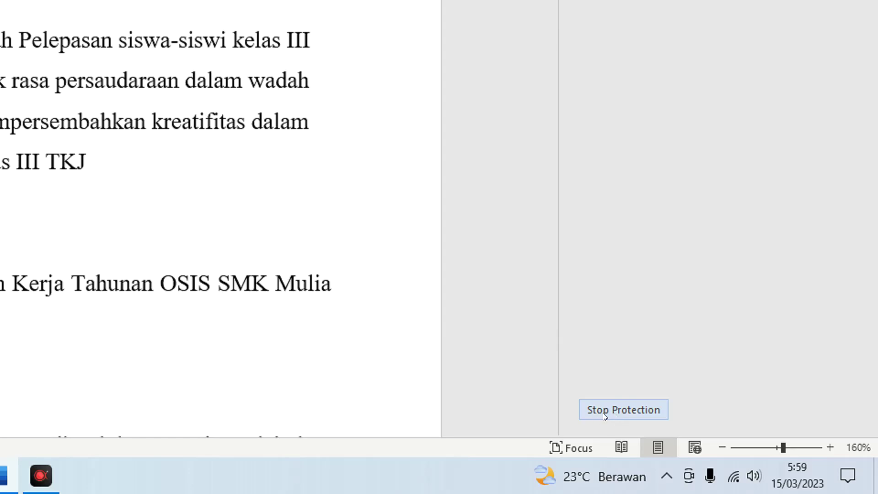
- Stop protection by entering the document password in the Unprotect Document dialog
left_click(624, 411)
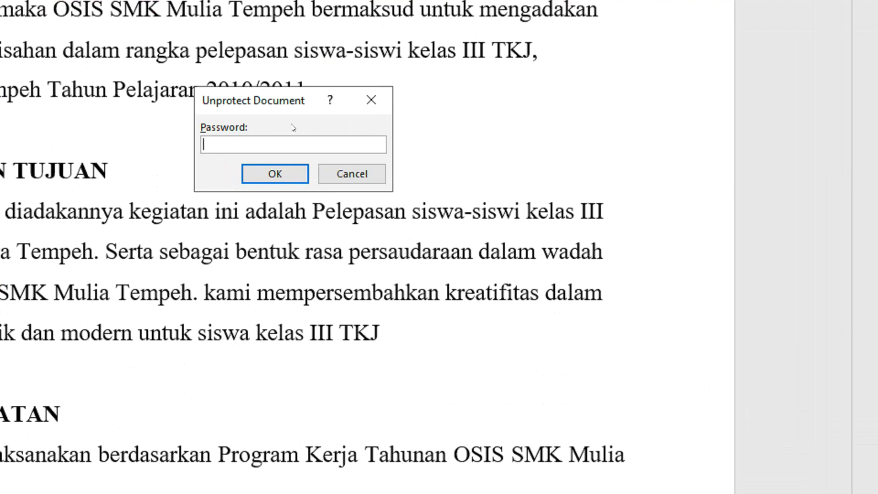
left_click(277, 180)
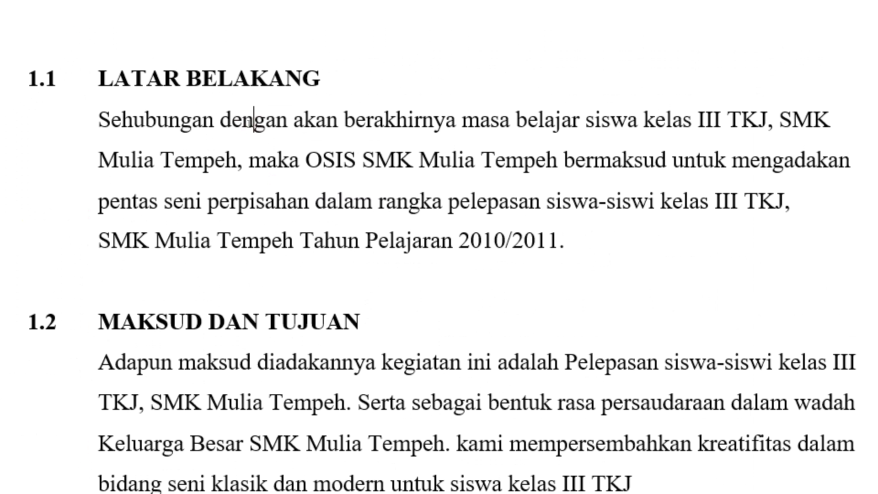
left_click_drag(253, 122, 509, 127)
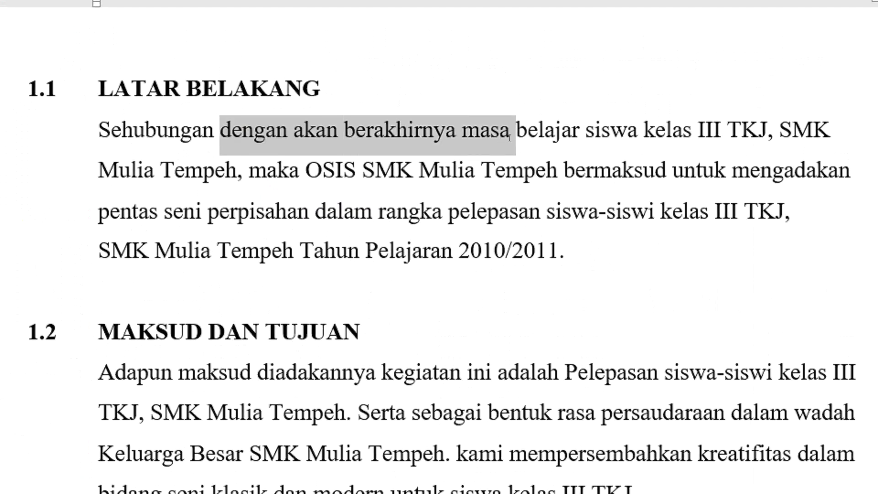
right_click(407, 135)
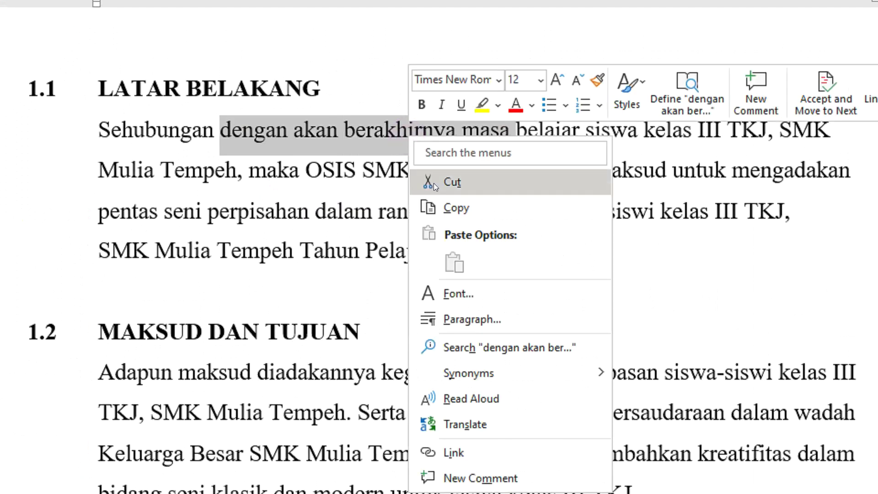
left_click(336, 151)
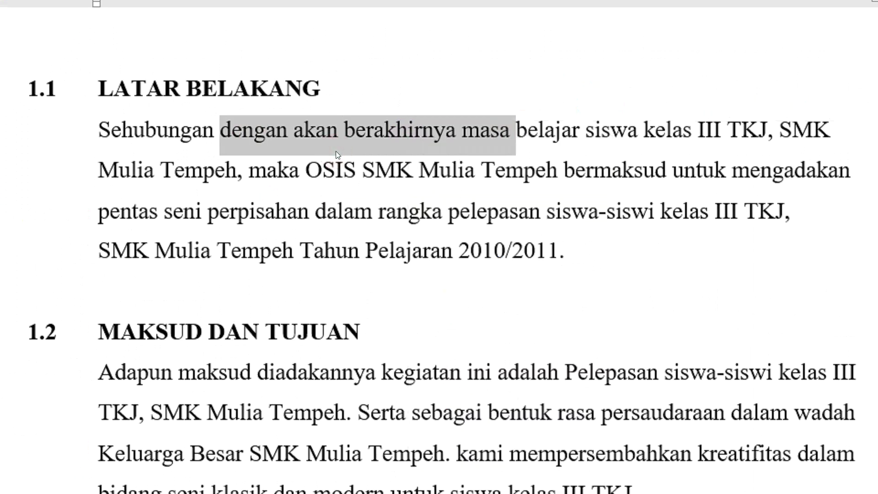
key("Delete")
key("ctrl+z")
left_click(401, 171)
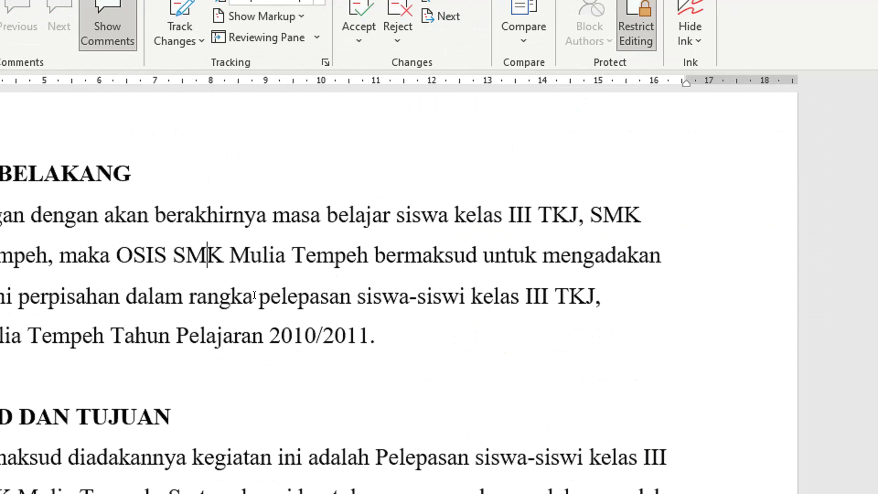